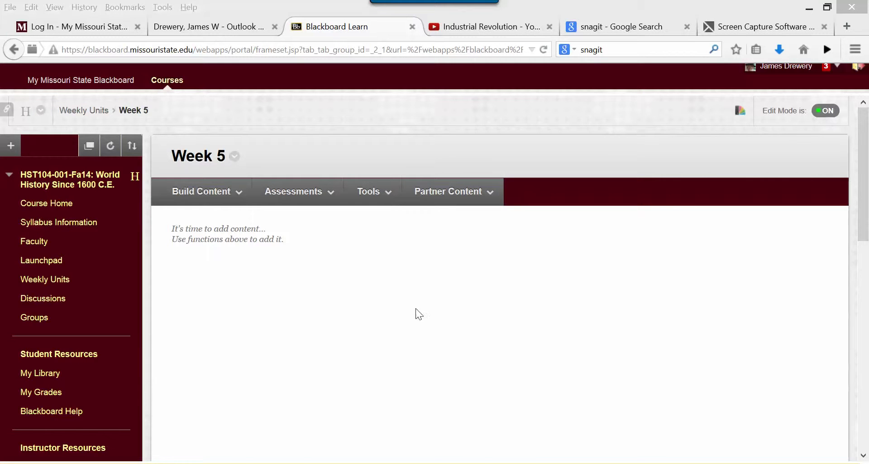
left_click(235, 191)
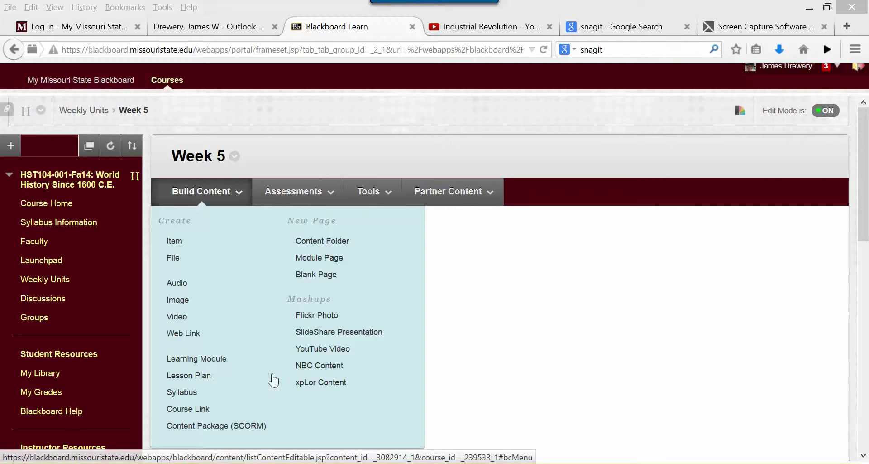
left_click(192, 161)
left_click(208, 193)
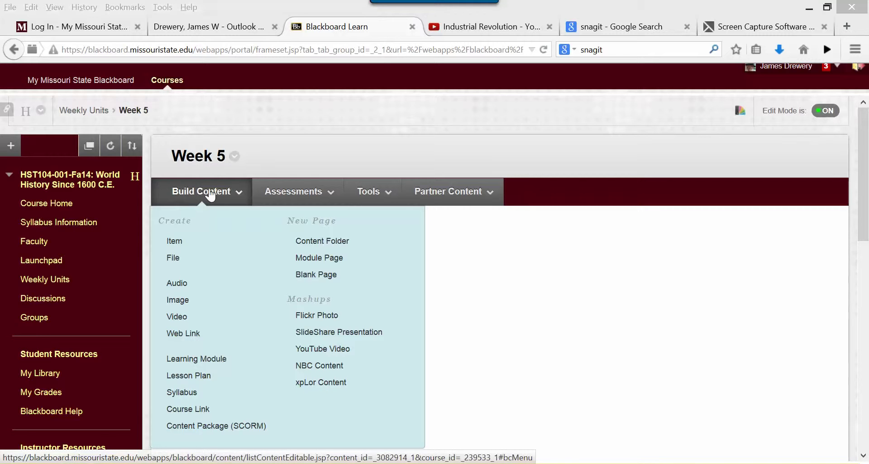
left_click(257, 146)
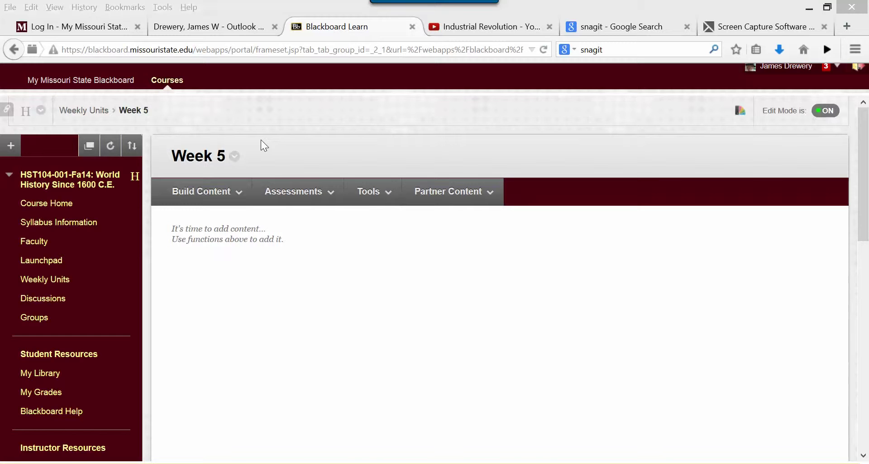
Step: Start a YouTube Video mashup in Week 5 and search for "Industrial Revolution: Spinning Mills" in English
left_click(239, 193)
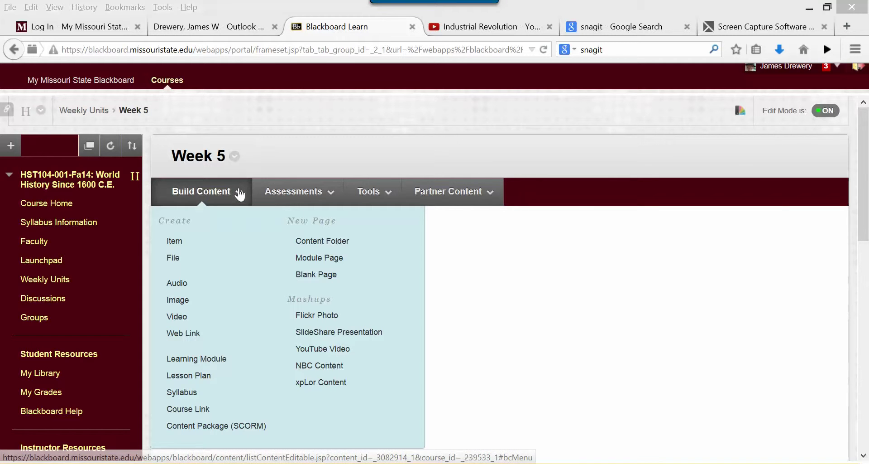
left_click(323, 349)
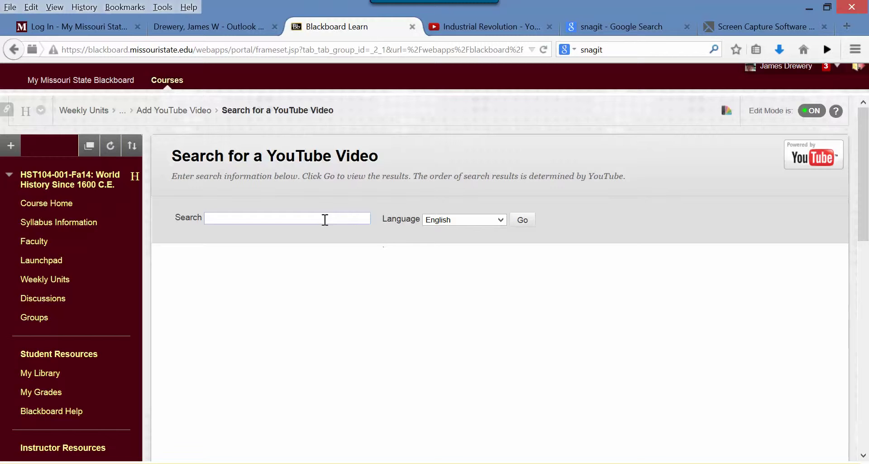
left_click(272, 219)
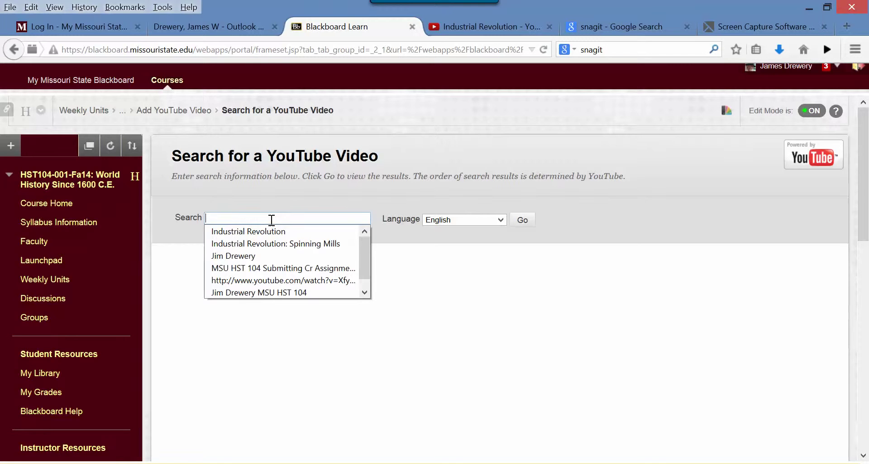
left_click(271, 219)
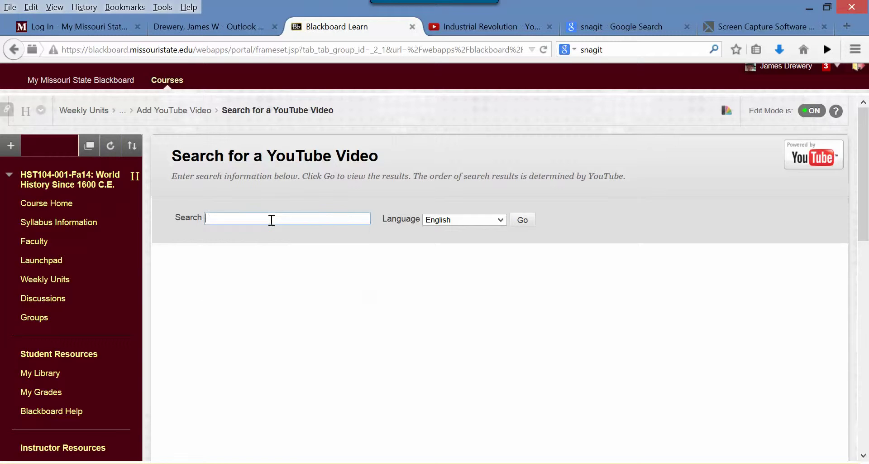
left_click(272, 220)
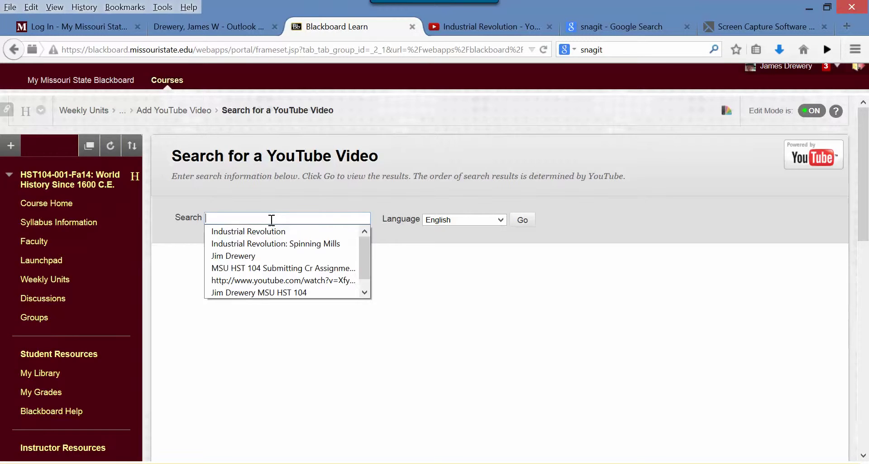
left_click(274, 243)
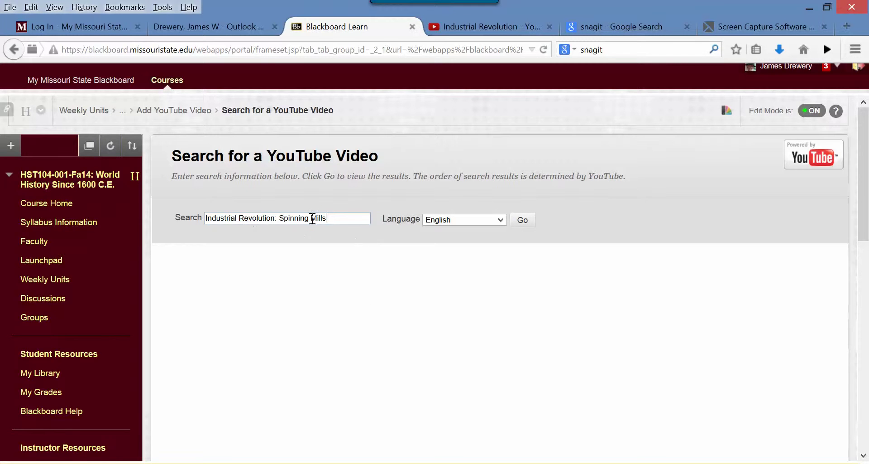
left_click(522, 220)
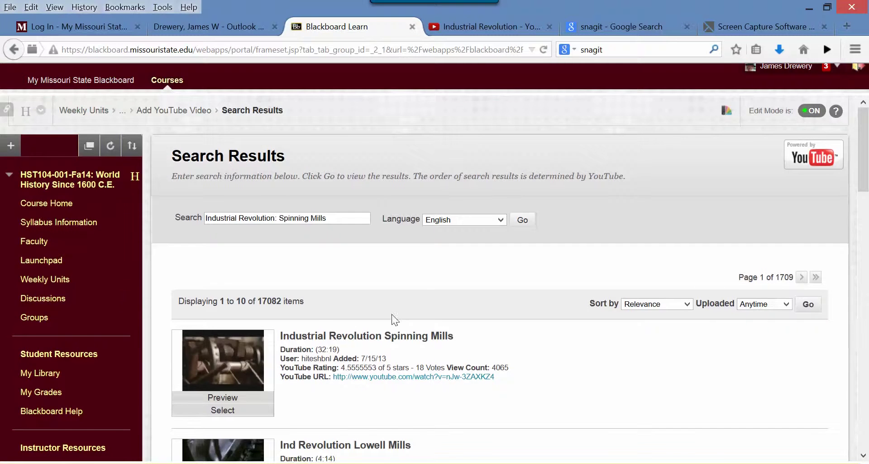
Step: Preview the "Industrial Revolution Spinning Mills" video from the search results, then close the preview
scroll(393, 314, "down", 3)
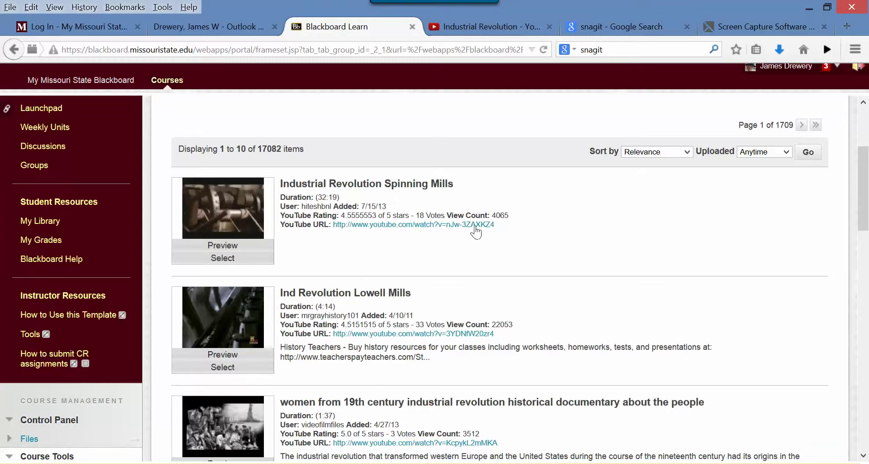
left_click(222, 247)
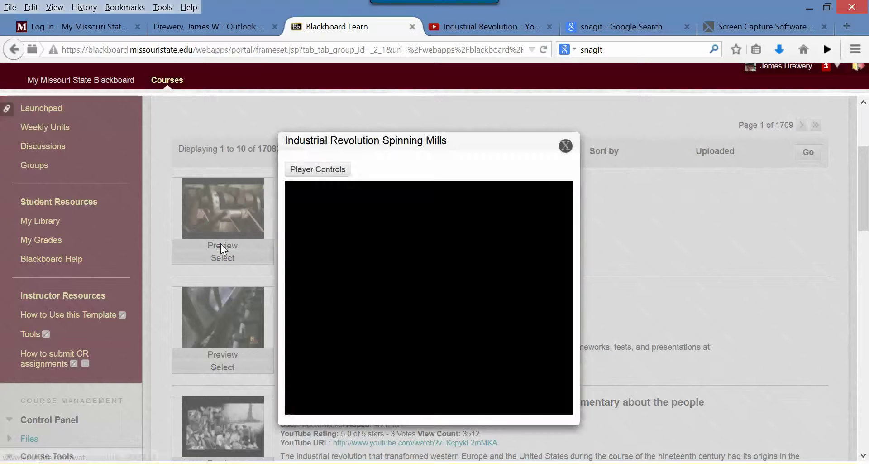
left_click(434, 299)
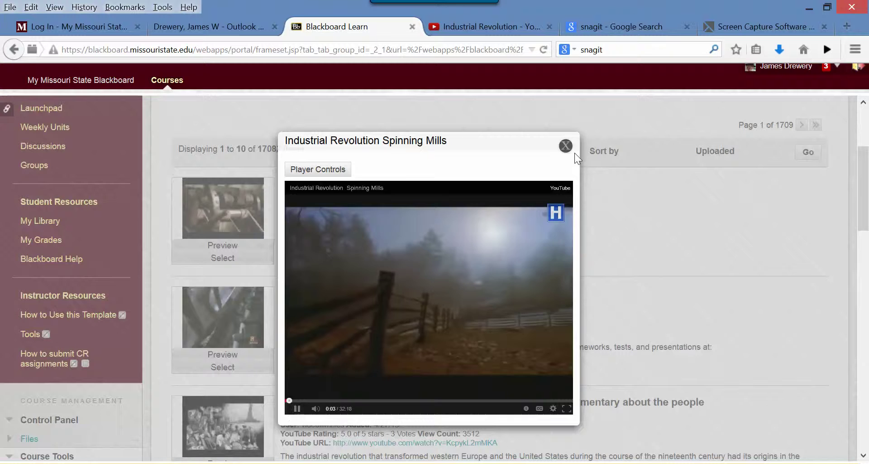
left_click(564, 151)
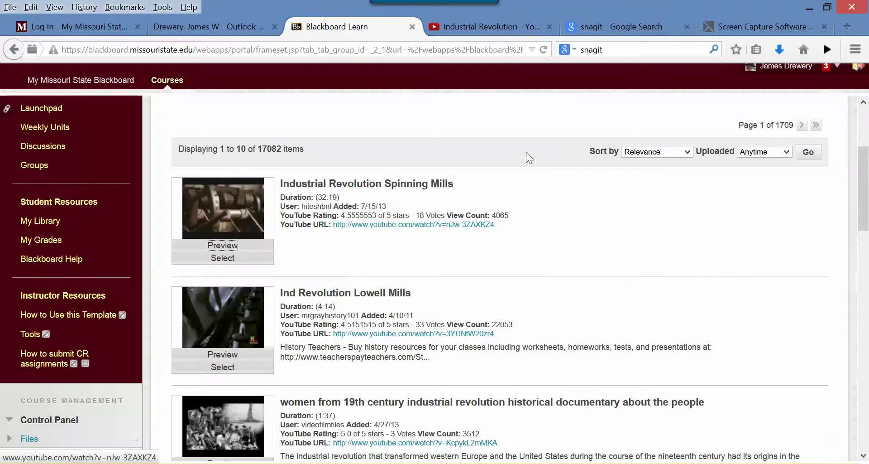
Step: Select the "Industrial Revolution Spinning Mills" video for the mashup item and set its view to Embed Video
left_click(216, 260)
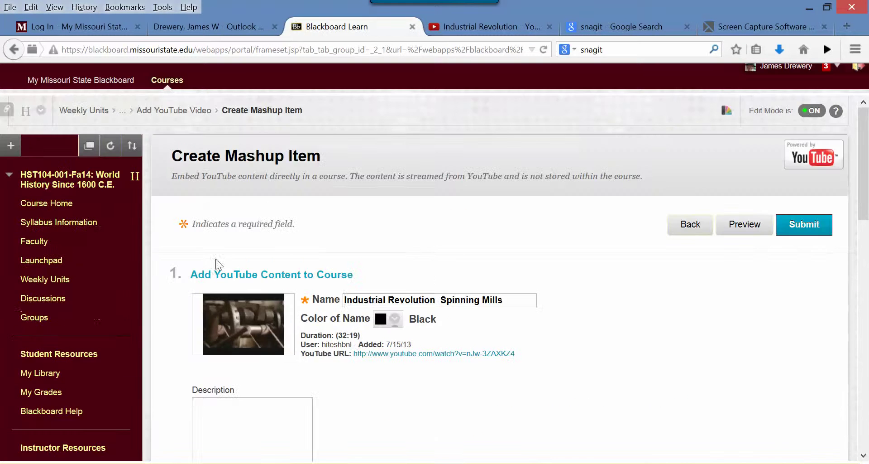
scroll(428, 269, "down", 5)
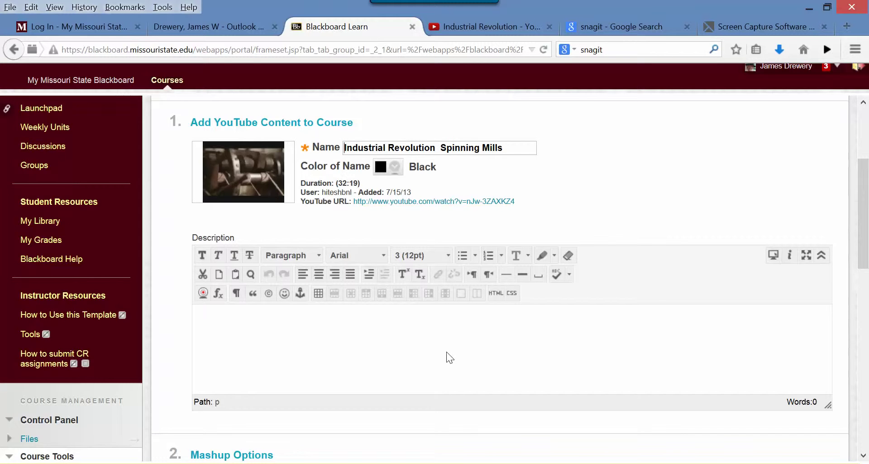
scroll(450, 357, "down", 5)
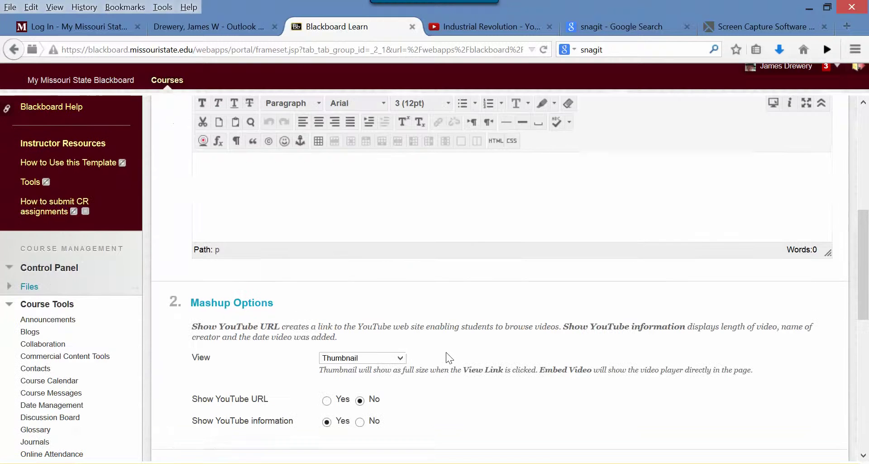
left_click(372, 358)
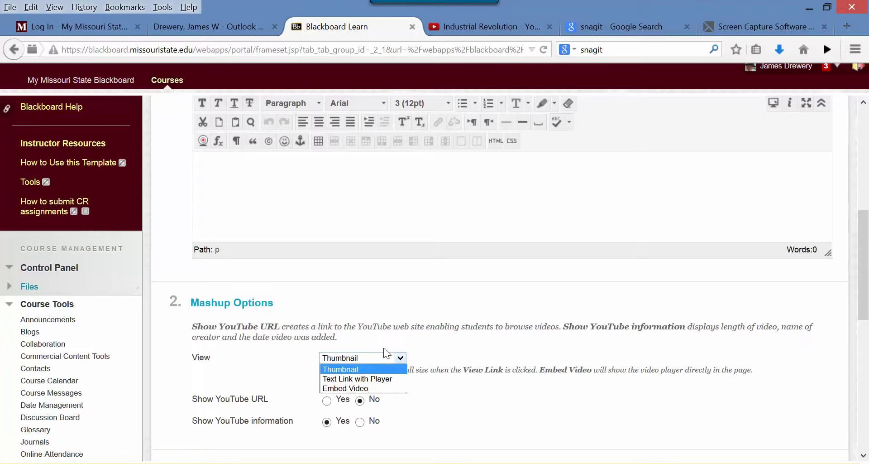
left_click(385, 355)
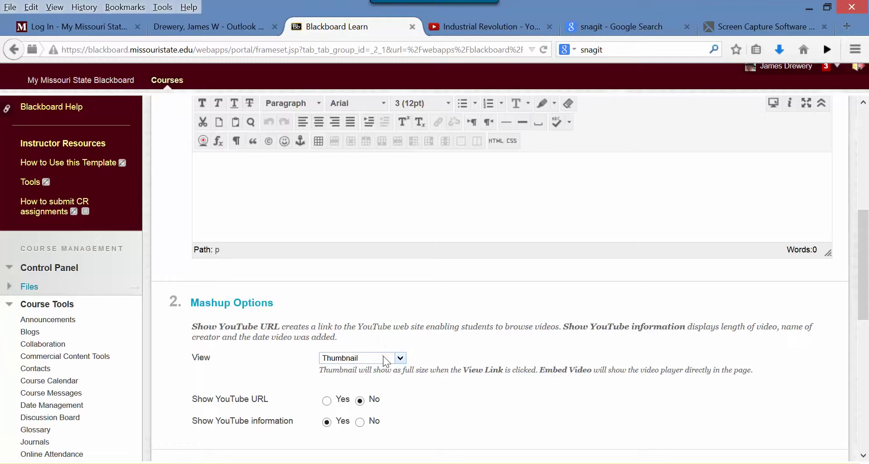
left_click(383, 356)
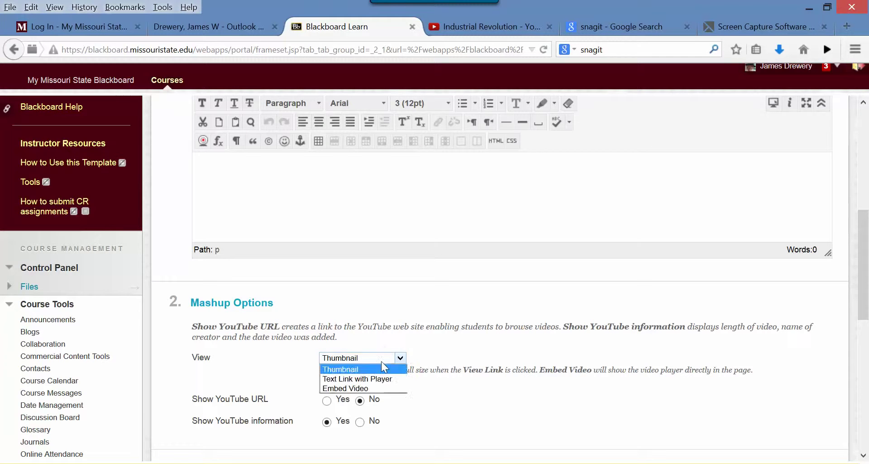
left_click(356, 385)
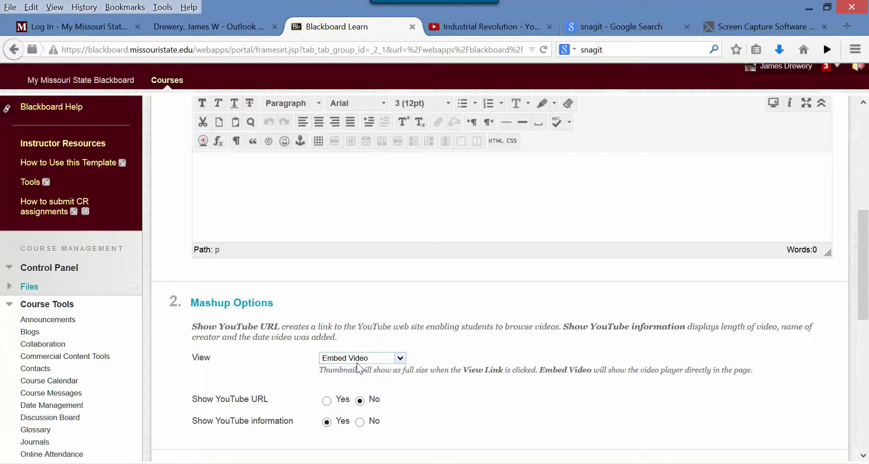
Step: Turn on tracking of the number of views for the Spinning Mills mashup and submit the item
scroll(382, 368, "down", 3)
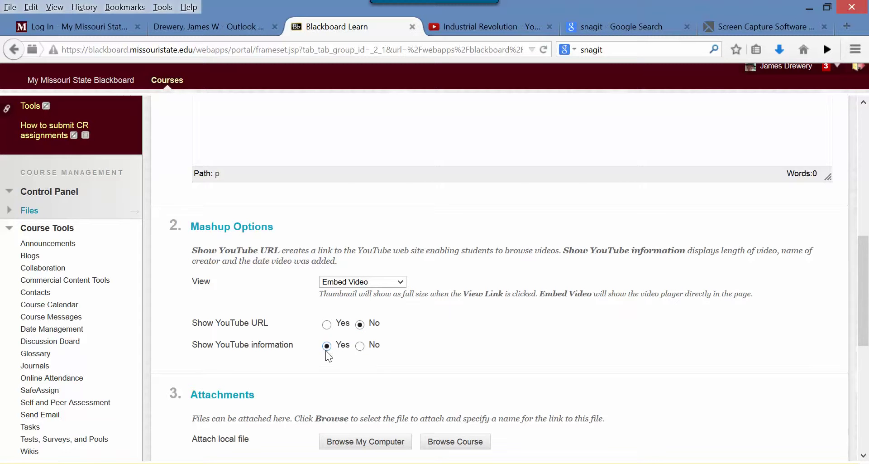
scroll(327, 351, "down", 6)
left_click(360, 387)
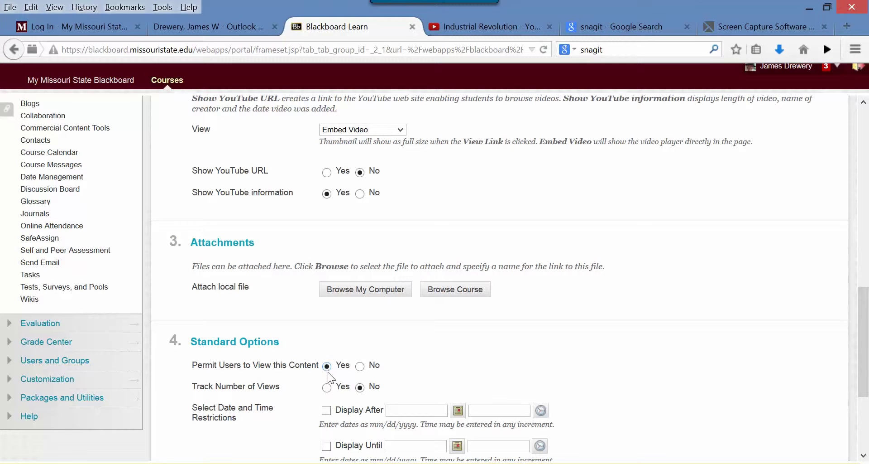
left_click(330, 387)
scroll(436, 370, "down", 6)
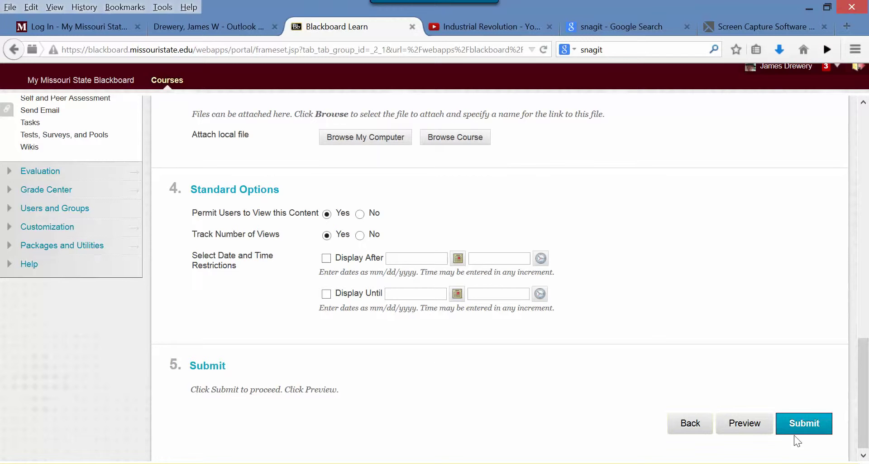
left_click(800, 423)
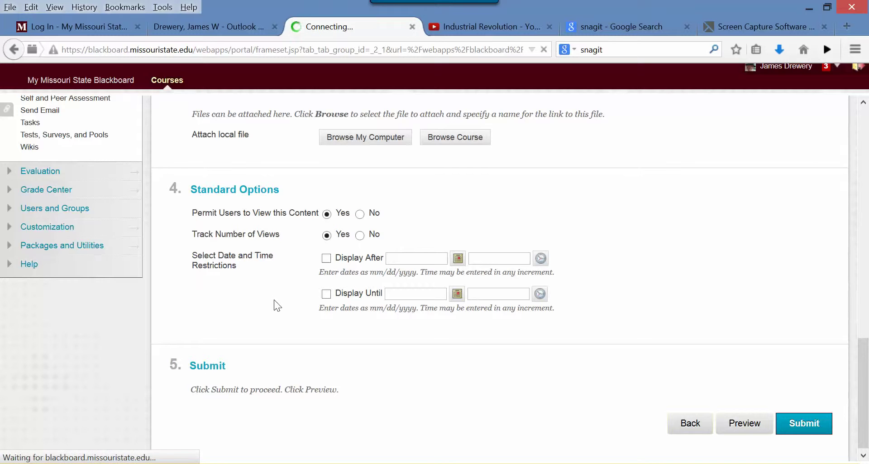
Step: Start another YouTube Video mashup in Week 5 and search for "Industrial Revolution"
scroll(320, 301, "down", 3)
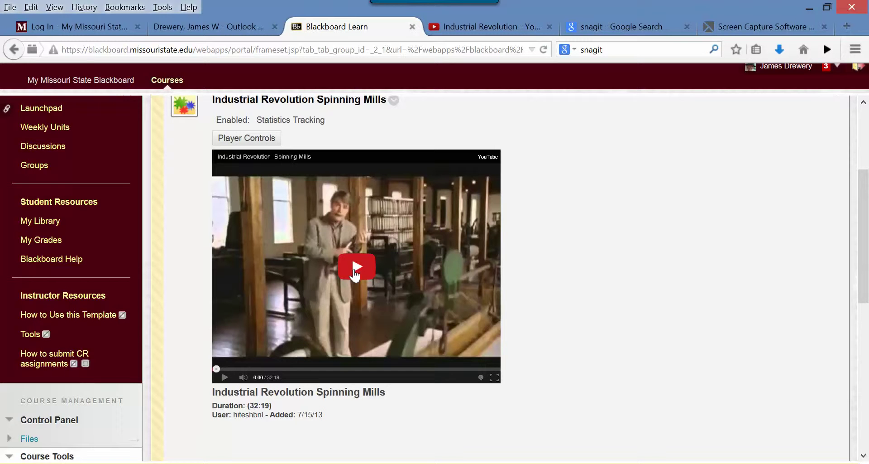
scroll(355, 272, "up", 2)
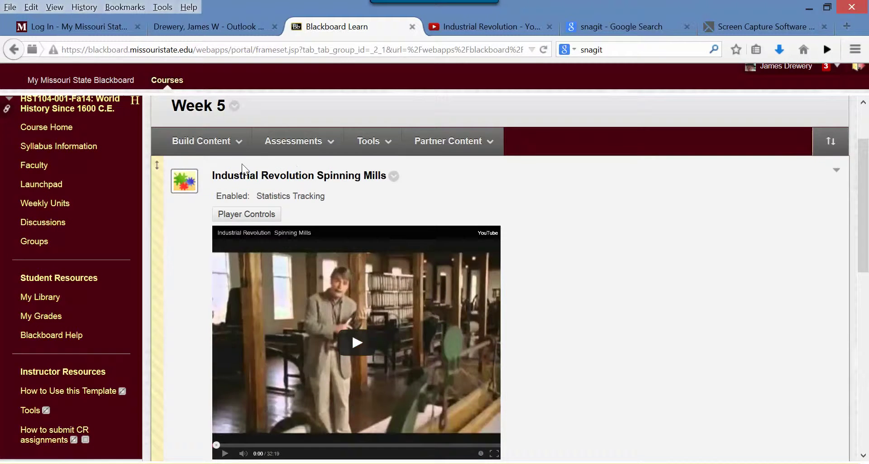
left_click(240, 145)
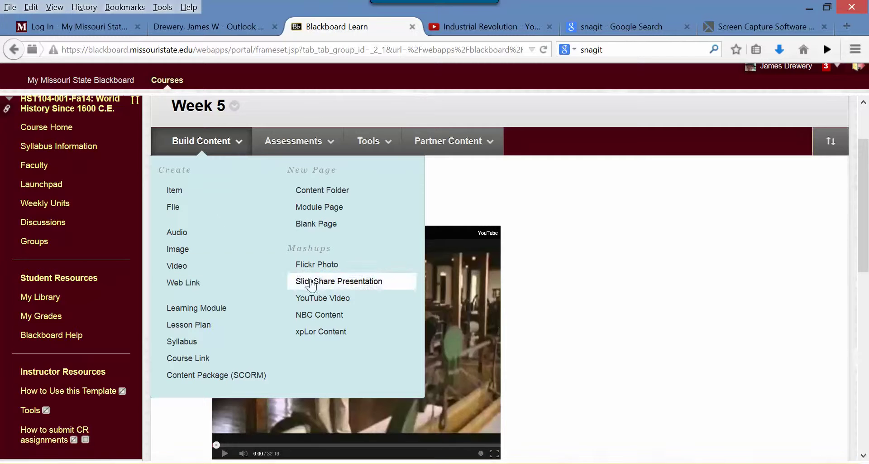
left_click(322, 298)
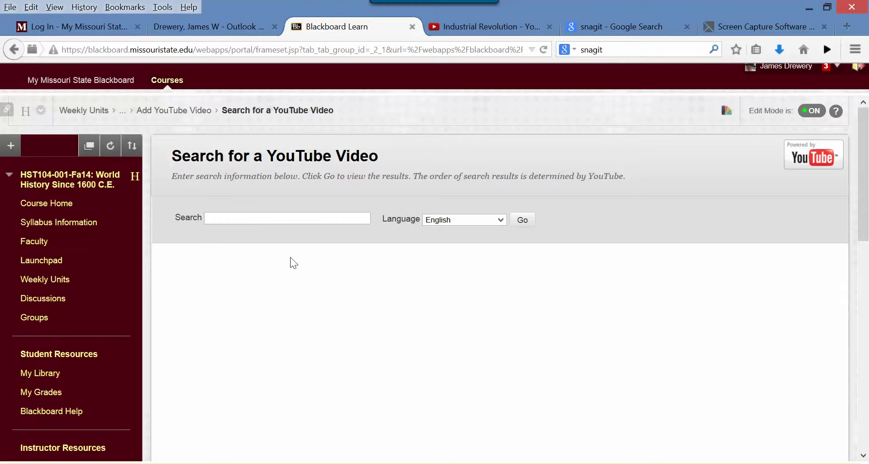
left_click(260, 218)
left_click(260, 219)
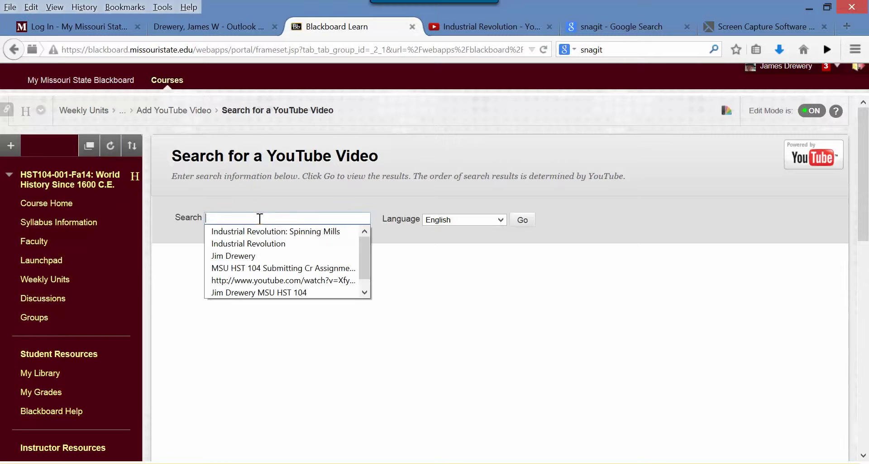
left_click(260, 244)
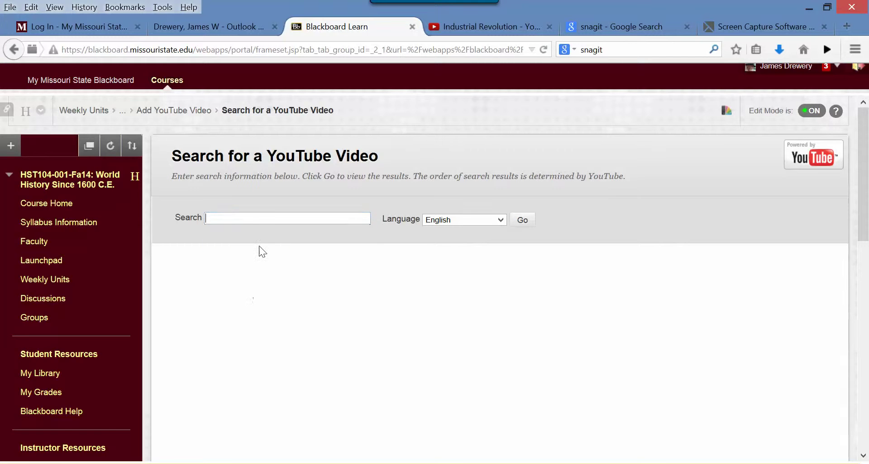
left_click(528, 222)
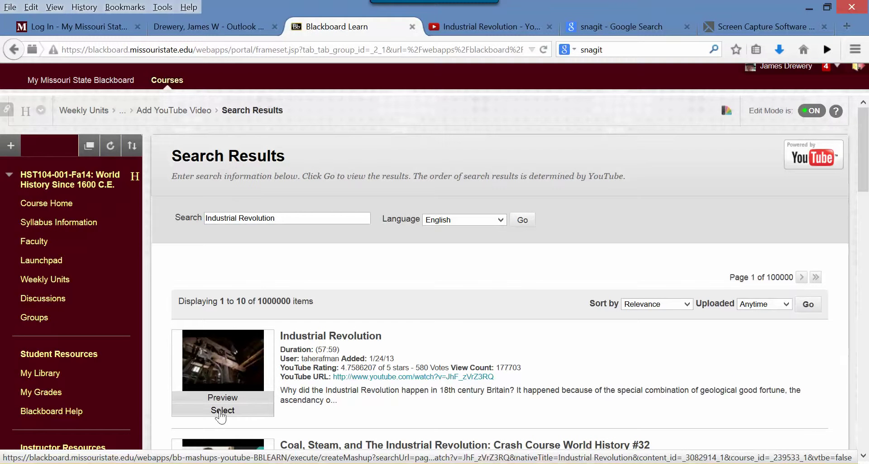
Step: Select the "Industrial Revolution" video from the search results and submit it as a mashup item with the Thumbnail view
left_click(219, 414)
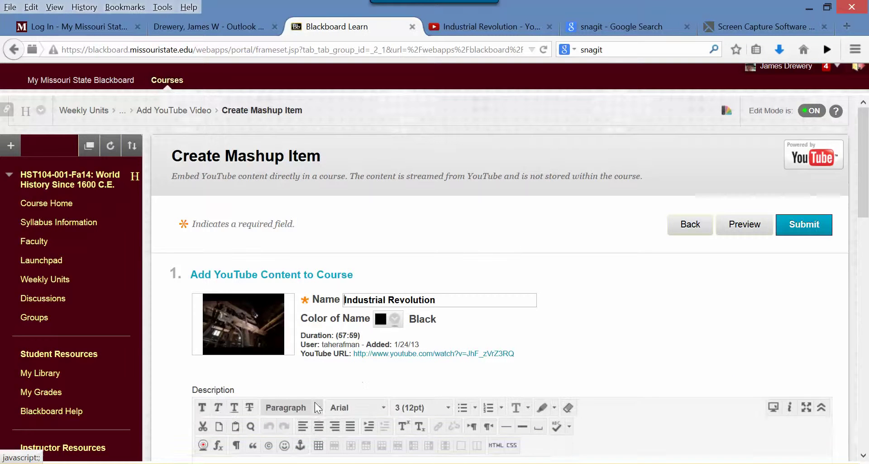
scroll(314, 401, "down", 5)
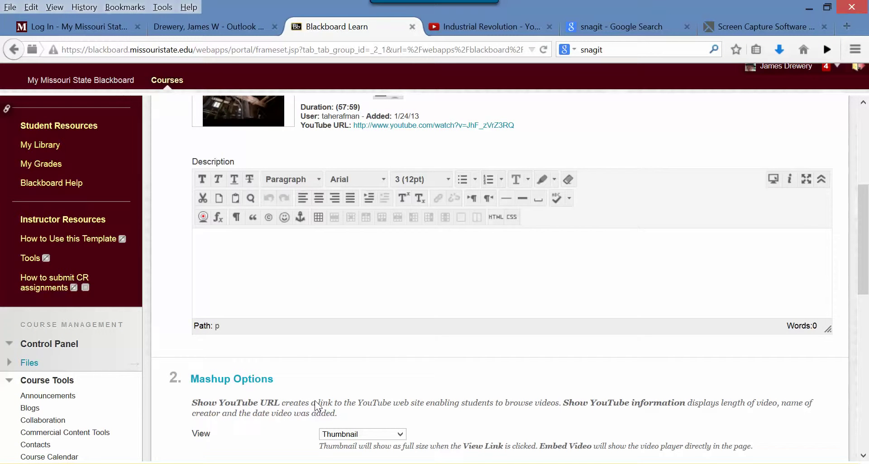
scroll(327, 382, "down", 3)
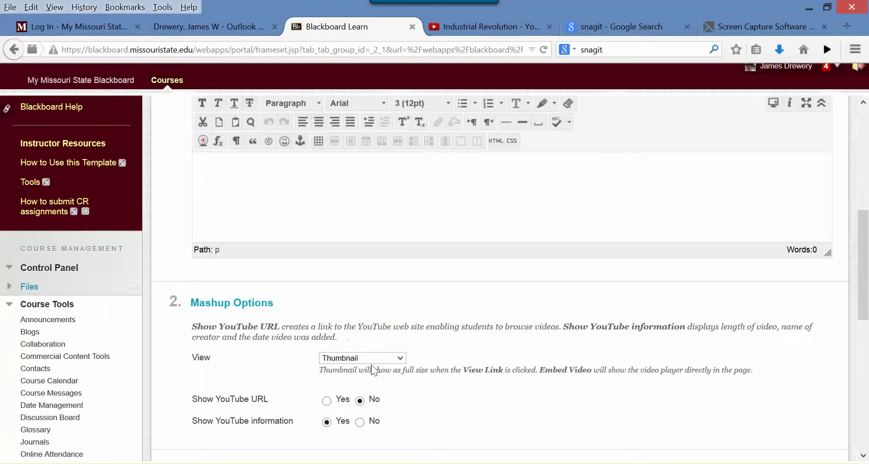
scroll(287, 371, "down", 9)
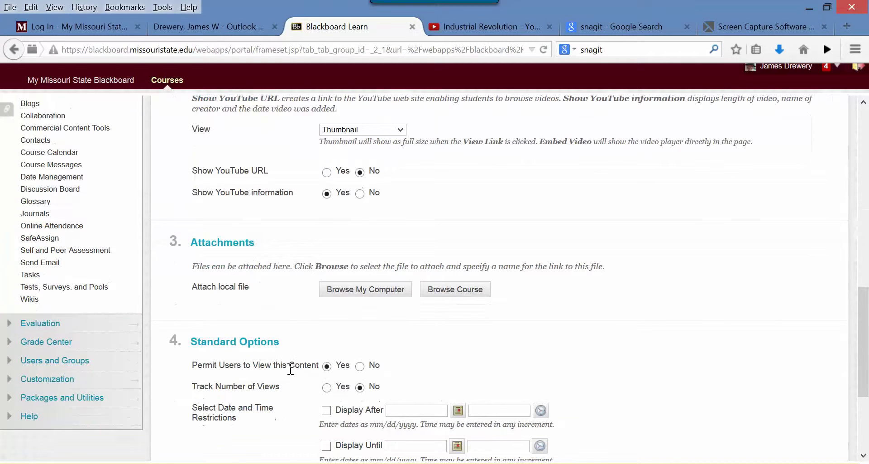
scroll(337, 378, "down", 6)
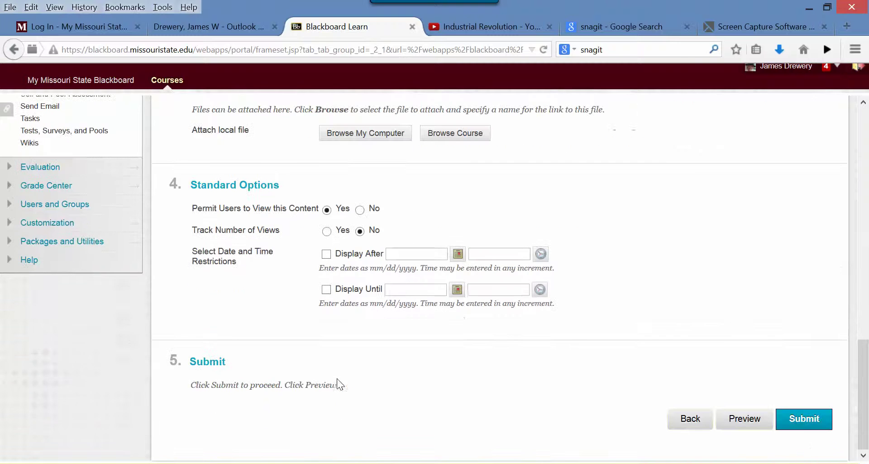
left_click(806, 415)
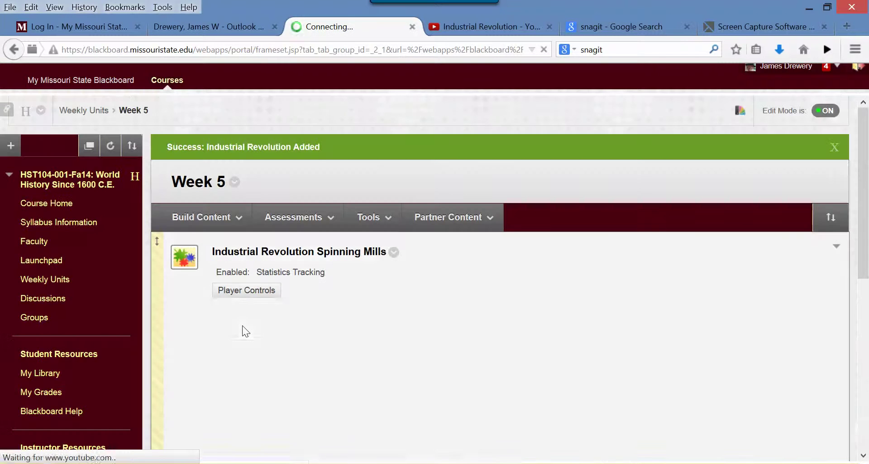
Step: Compare how the embedded Spinning Mills video and the Industrial Revolution thumbnail item are displayed in Week 5
scroll(244, 326, "down", 8)
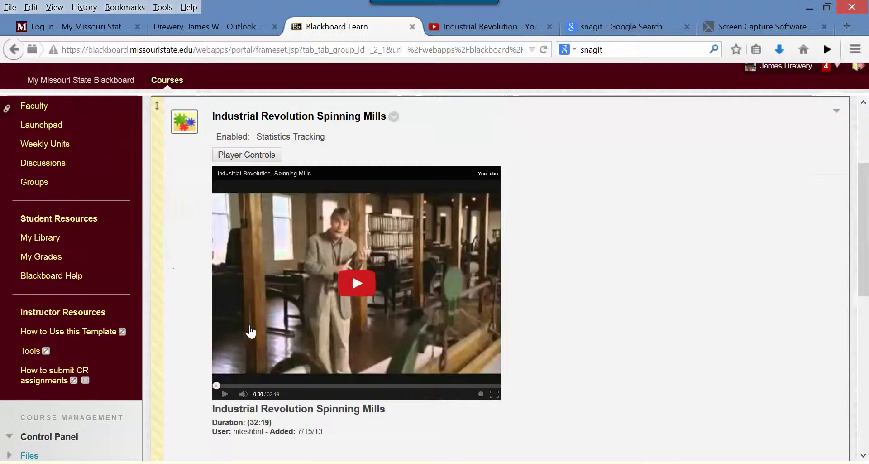
scroll(250, 326, "down", 6)
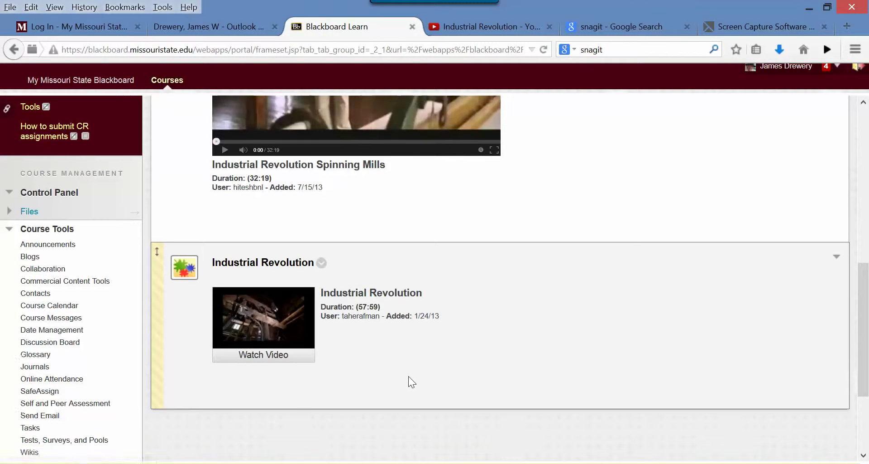
scroll(408, 375, "up", 12)
scroll(375, 295, "down", 15)
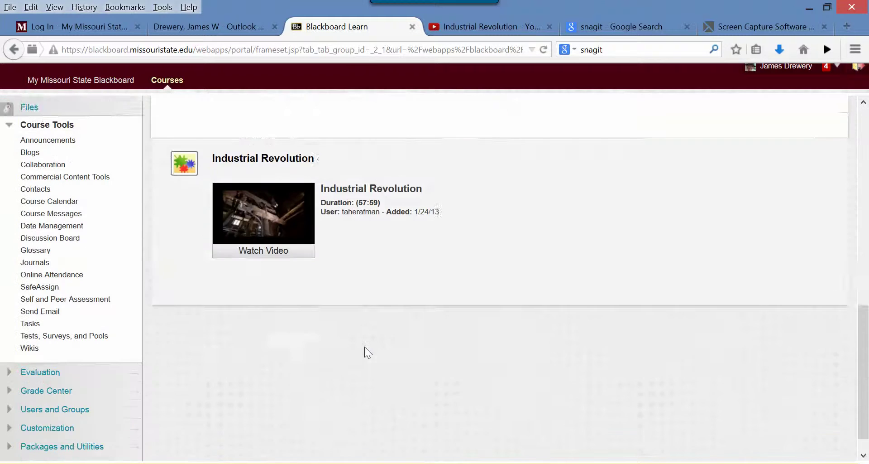
scroll(365, 354, "up", 12)
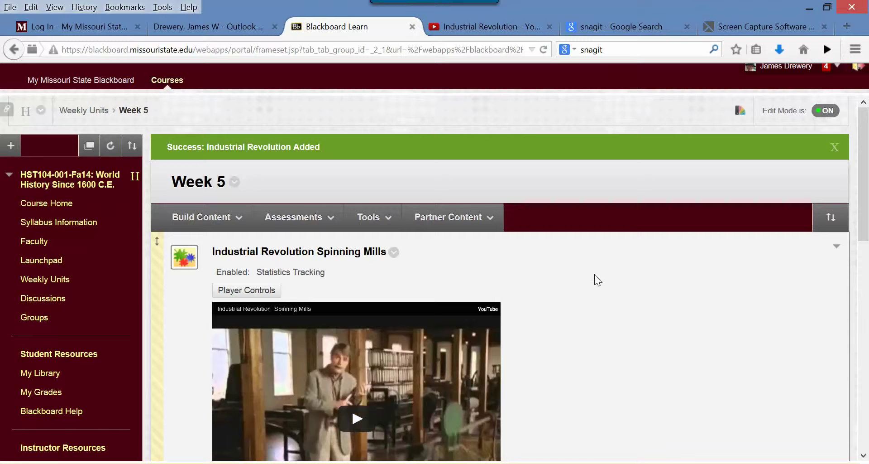
scroll(550, 301, "down", 15)
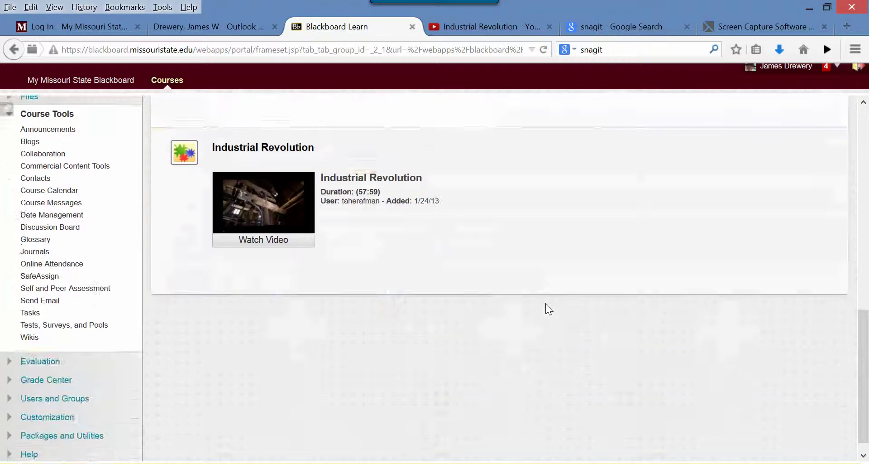
scroll(545, 302, "up", 10)
scroll(556, 291, "up", 1)
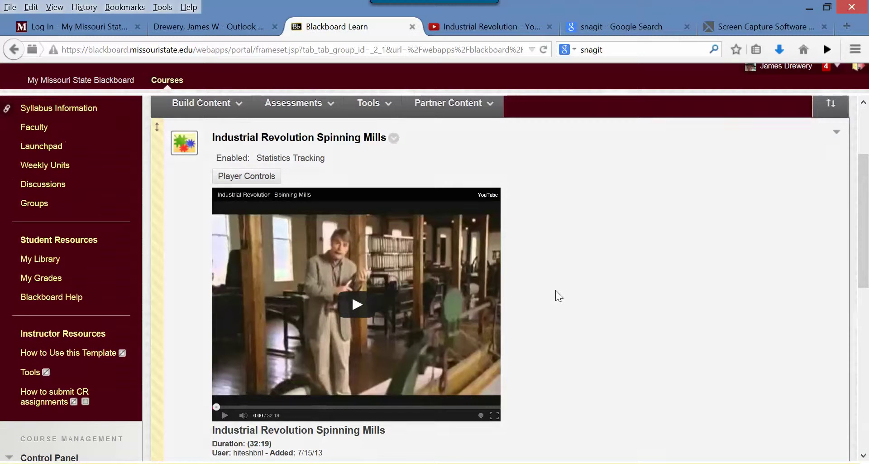